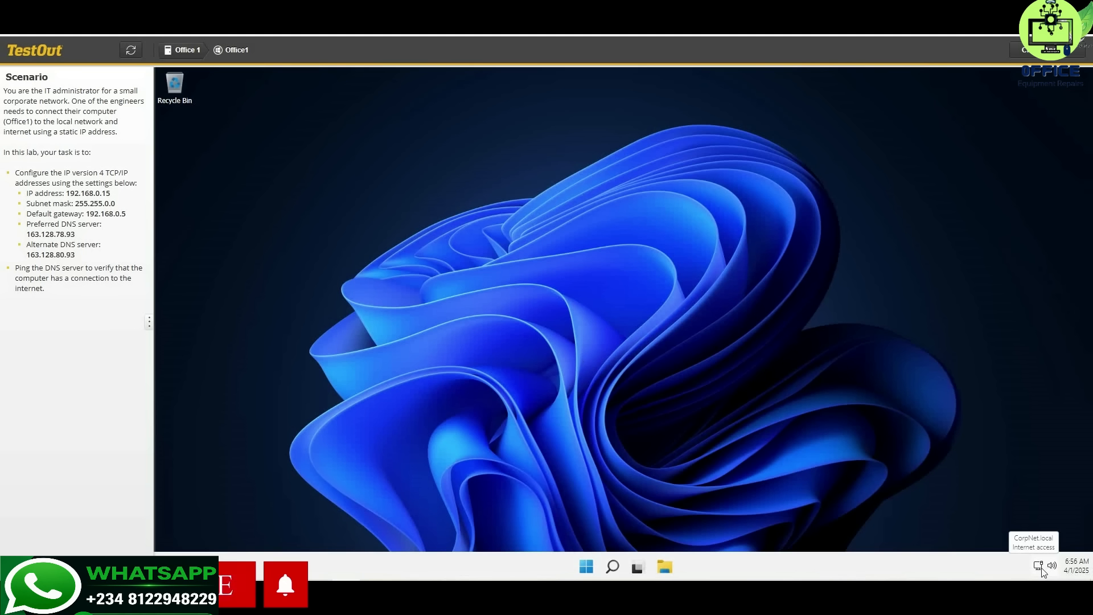
# Step: Open the Ethernet connection's settings page in the network and internet settings
pyautogui.rightClick(1041, 571)
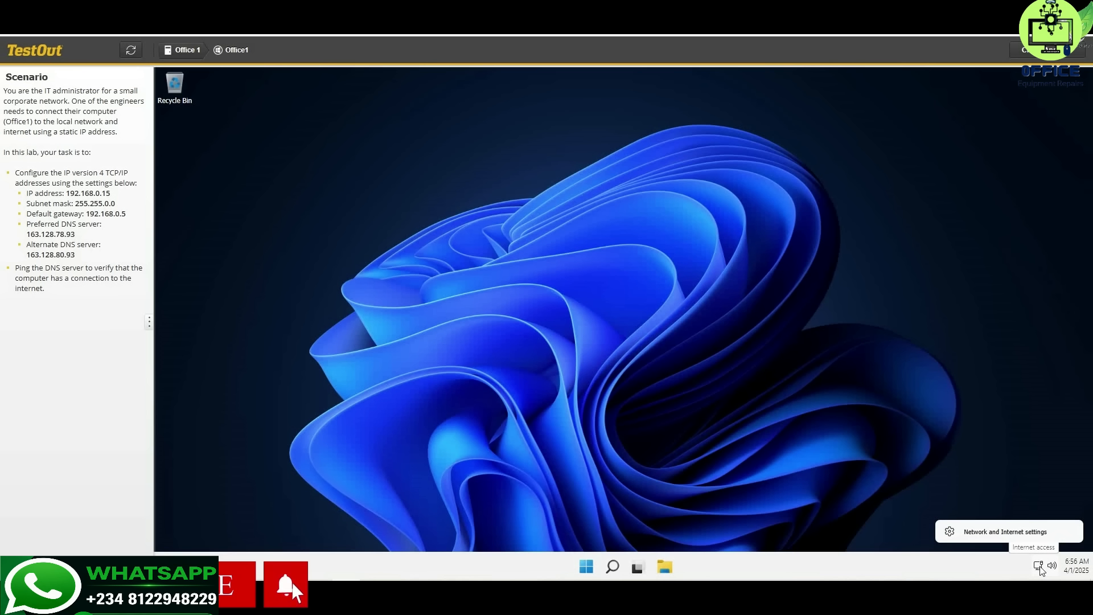
pyautogui.click(988, 533)
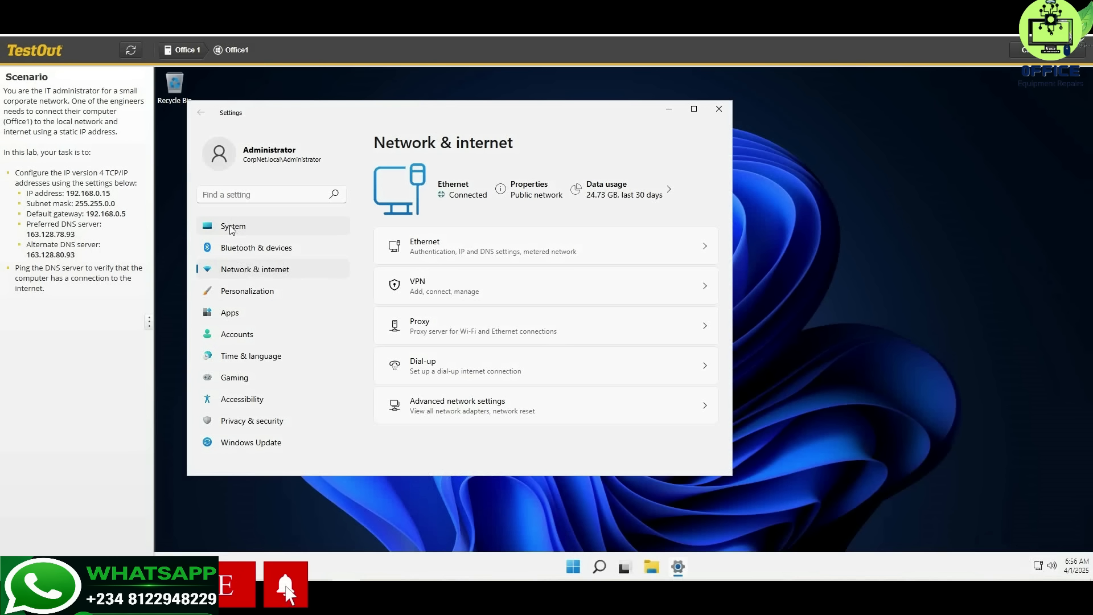
pyautogui.click(430, 257)
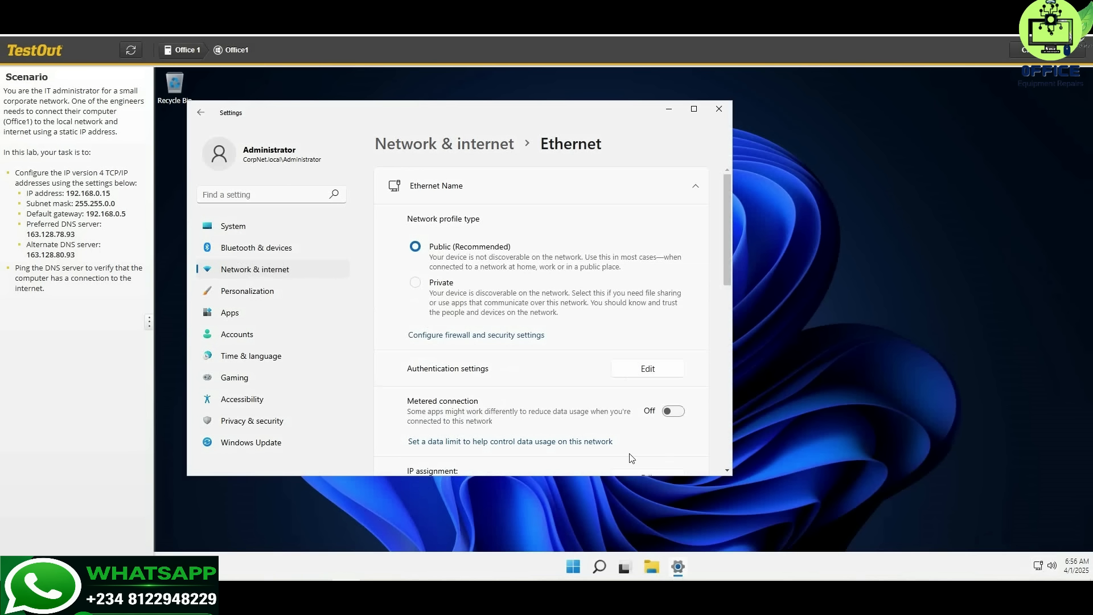
pyautogui.scroll(-3, 563, 420)
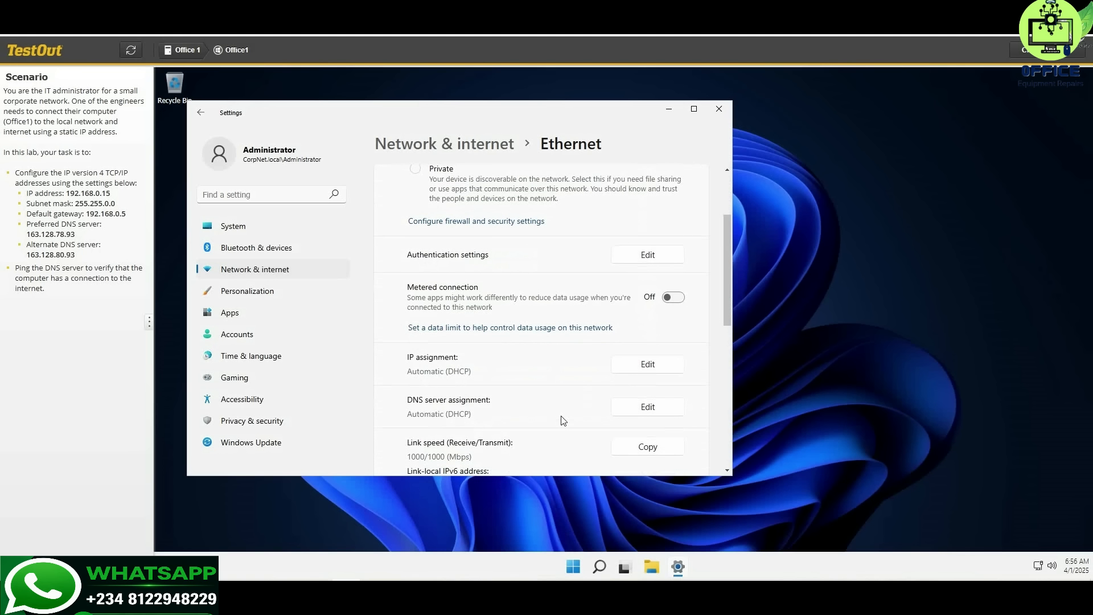
pyautogui.scroll(-2, 563, 420)
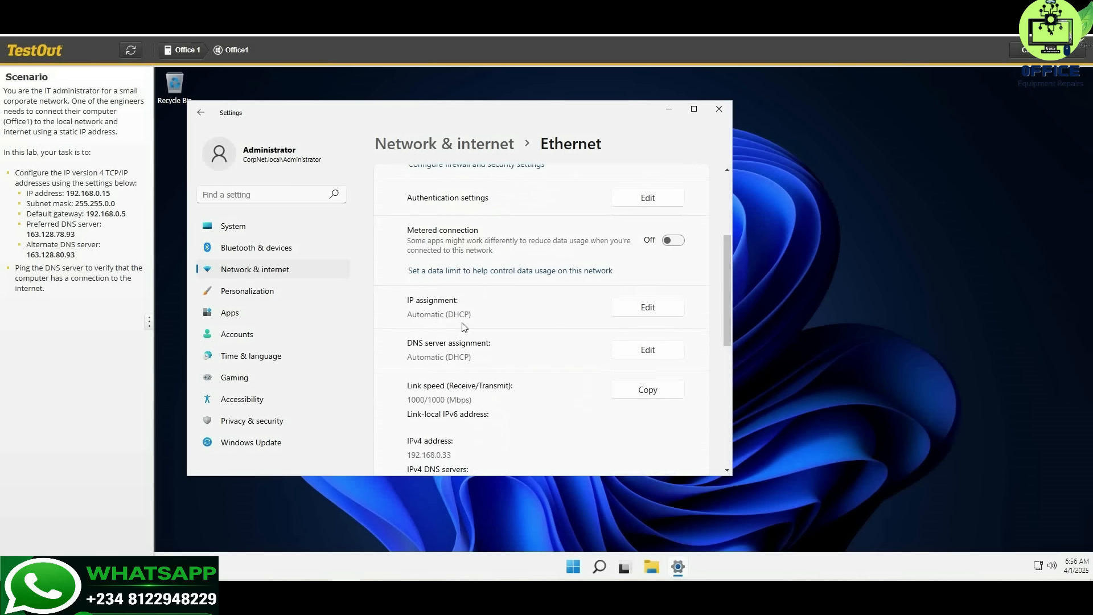
# Step: Switch the Ethernet connection's IP assignment to Manual and turn on IPv4
pyautogui.click(652, 310)
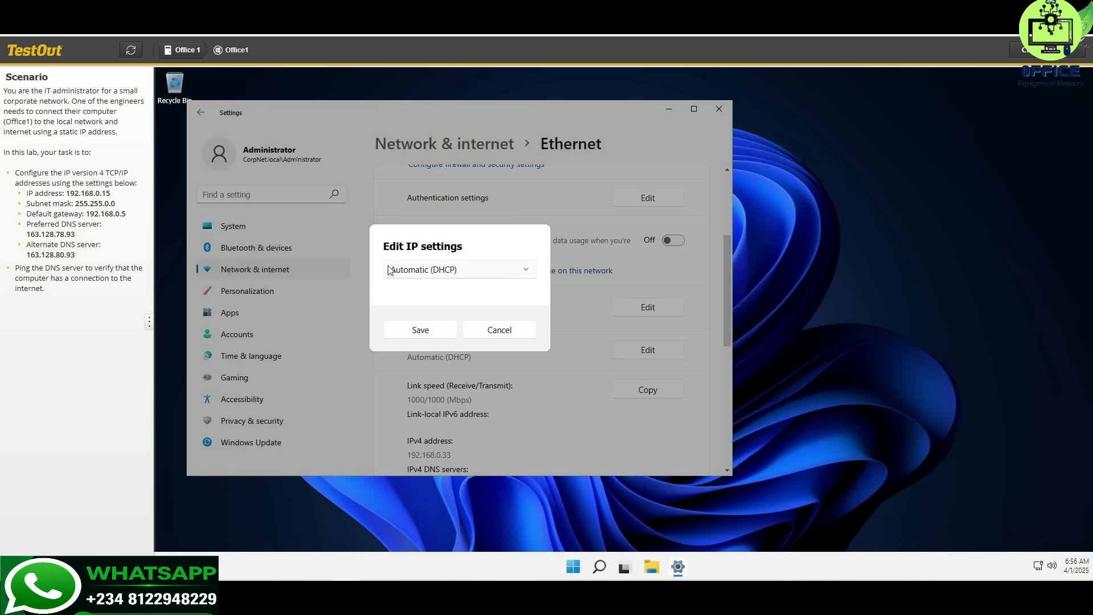
pyautogui.click(526, 269)
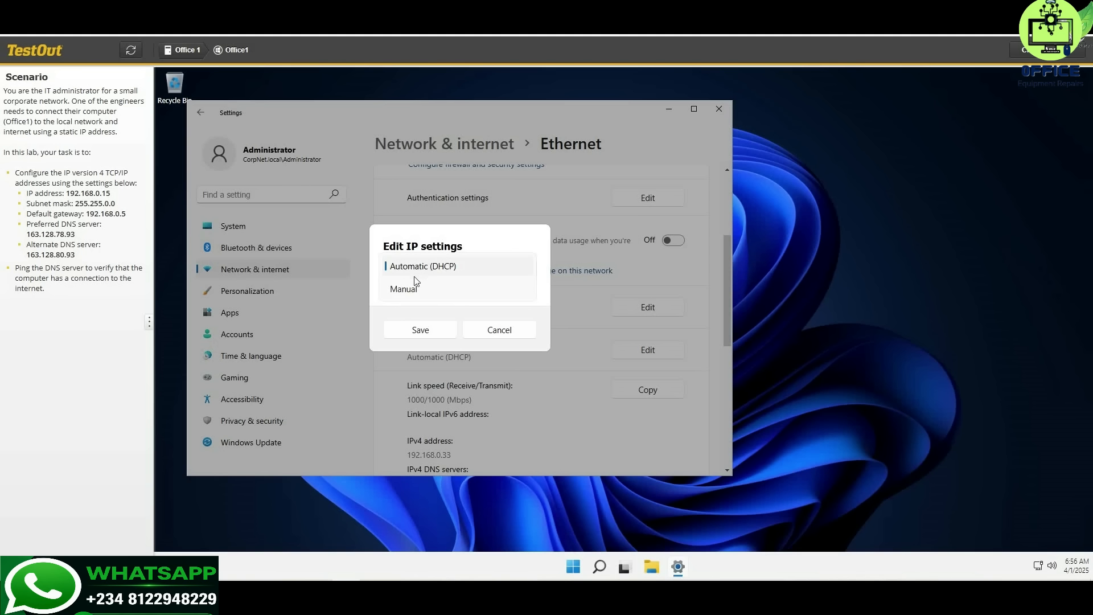
pyautogui.click(409, 290)
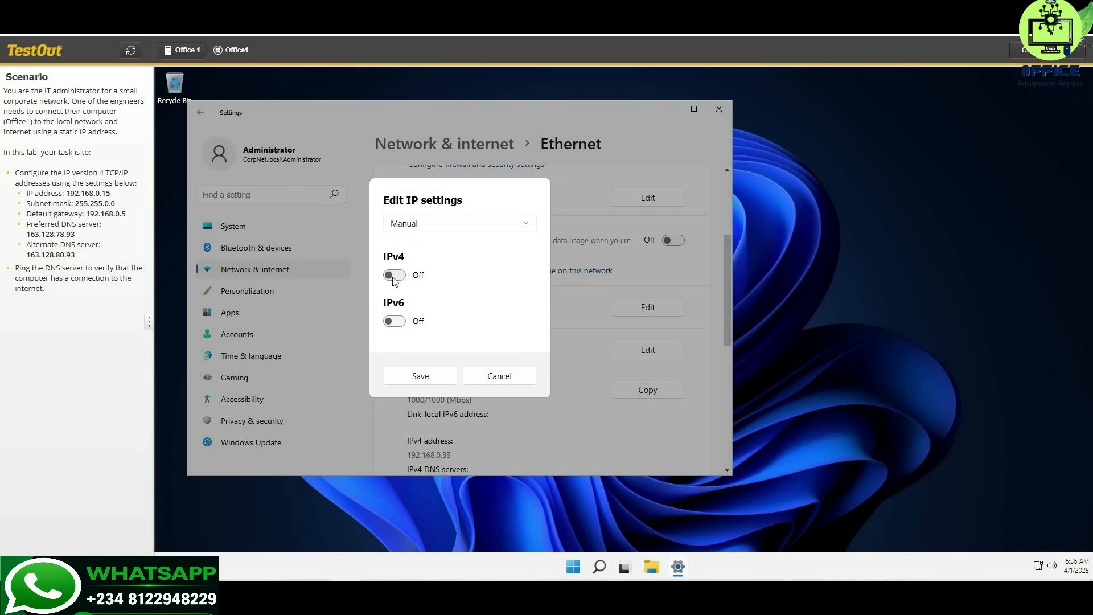
pyautogui.click(394, 276)
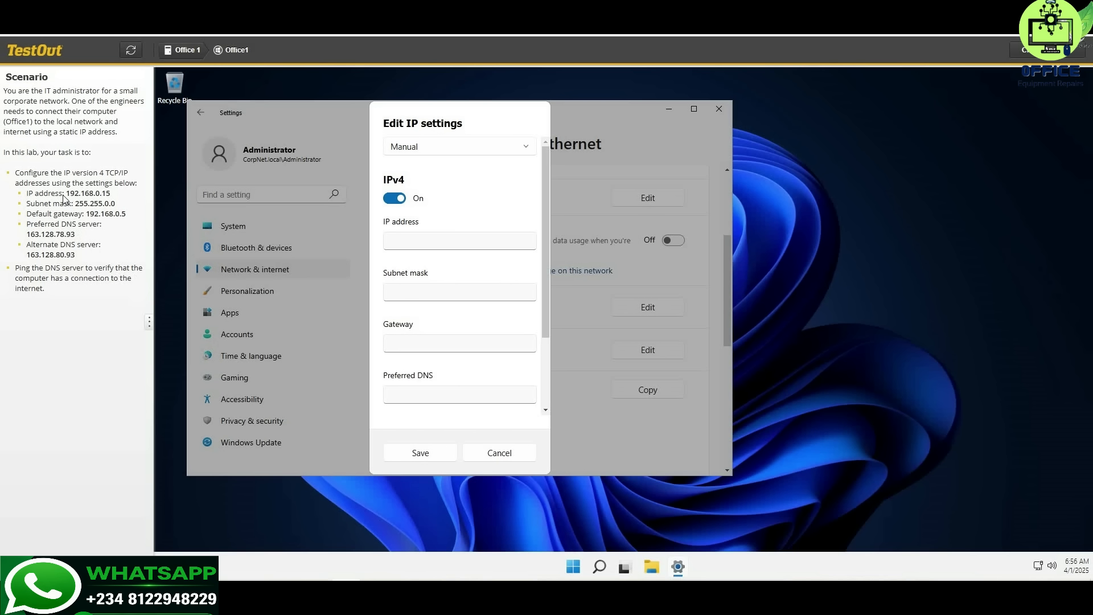
# Step: Set the IPv4 address to 192.168.0.15 and the subnet mask to 255.255.0.0, as given in the scenario
pyautogui.moveTo(66, 194); pyautogui.dragTo(111, 194)
pyautogui.hotkey('ctrl', 'c')
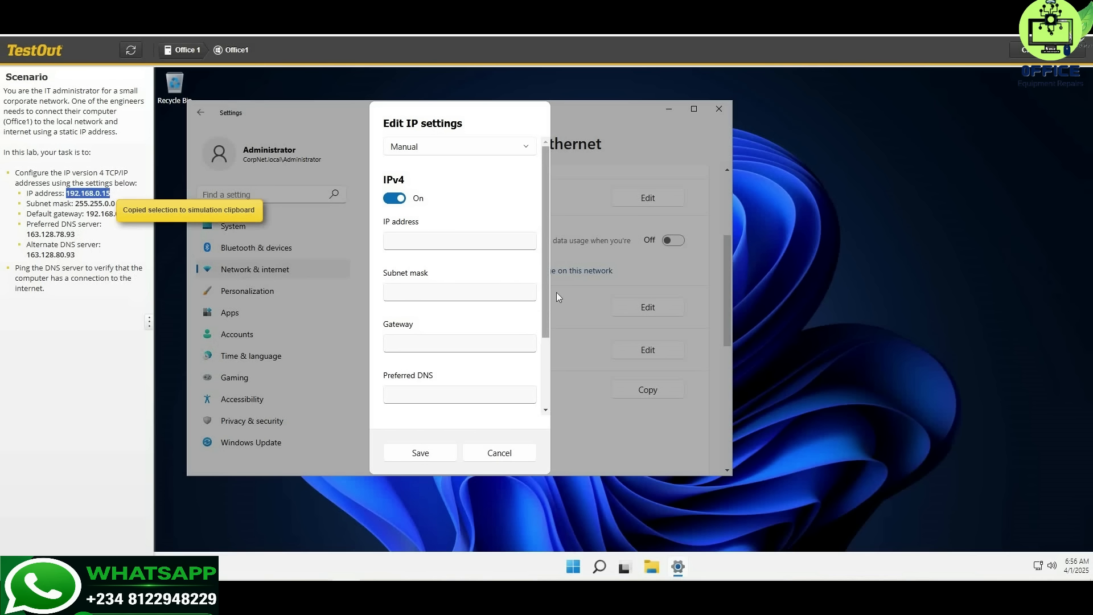
pyautogui.click(396, 244)
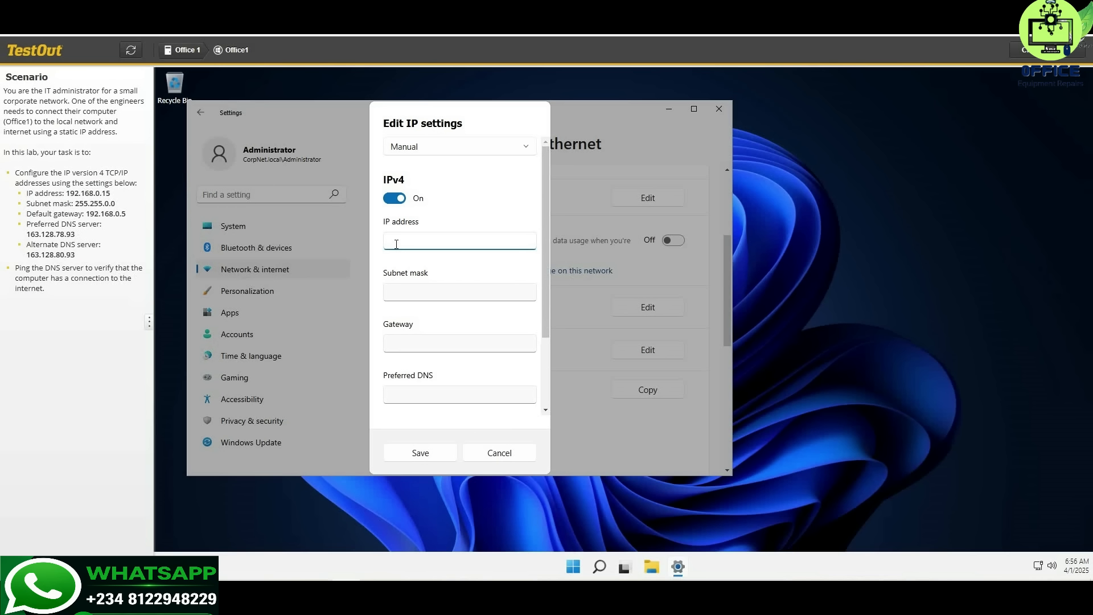
pyautogui.hotkey('ctrl', 'v')
pyautogui.moveTo(77, 206); pyautogui.dragTo(116, 210)
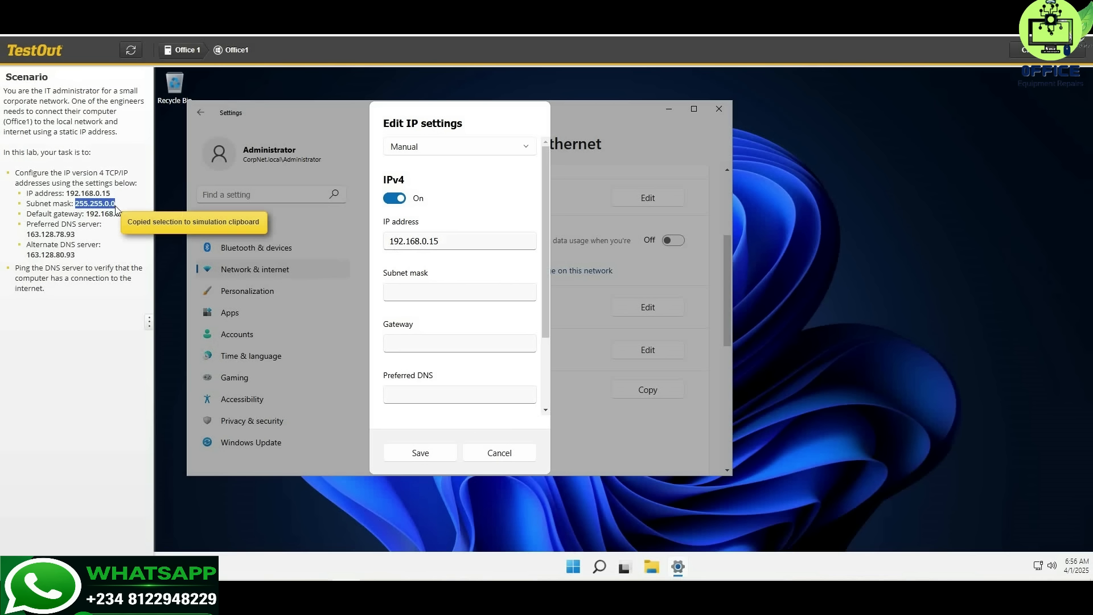
pyautogui.click(405, 293)
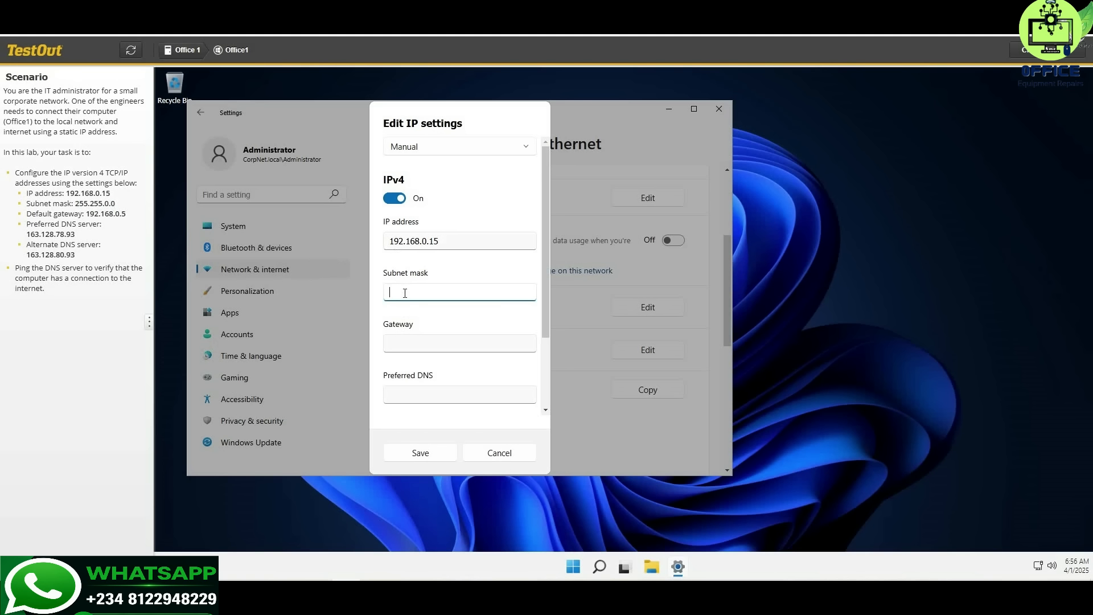
pyautogui.hotkey('ctrl', 'v')
# Step: Set the IPv4 gateway to 192.168.0.5, the default gateway given in the scenario
pyautogui.scroll(-2, 416, 339)
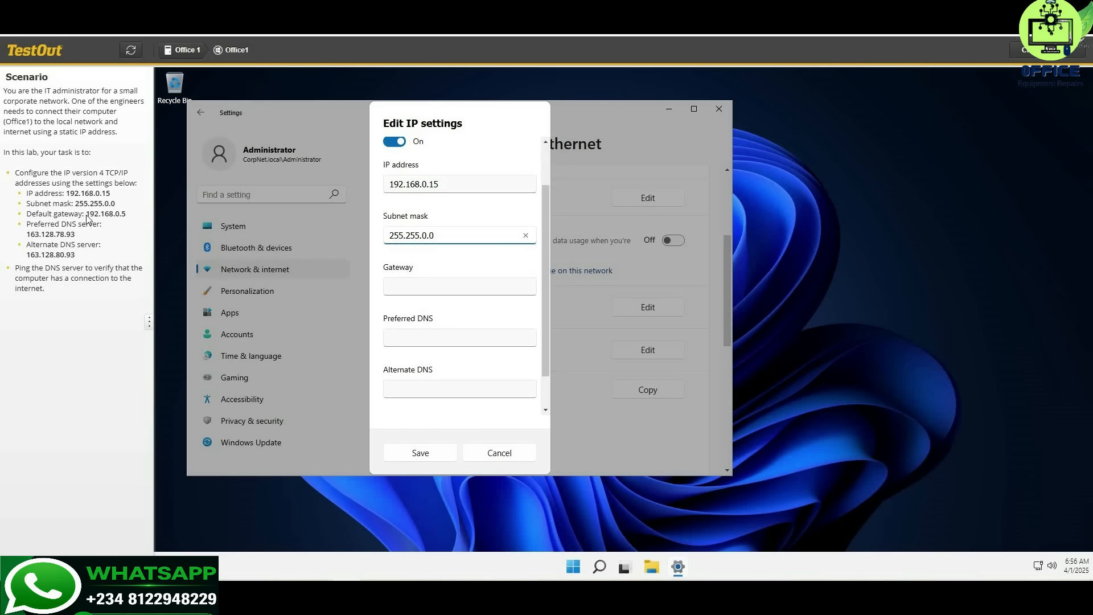
pyautogui.moveTo(86, 215); pyautogui.dragTo(127, 219)
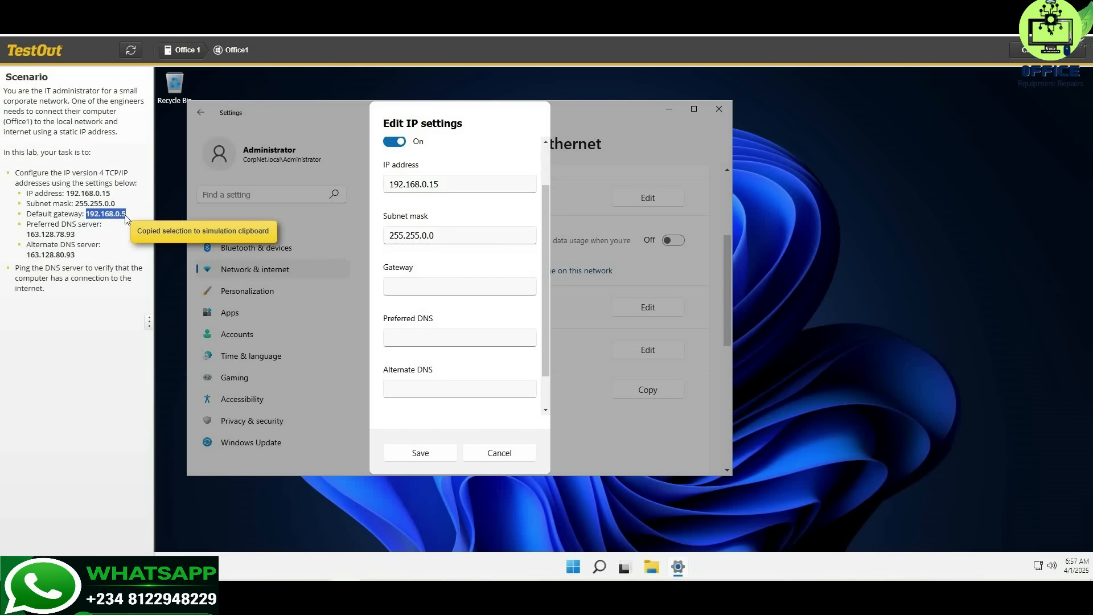
pyautogui.click(402, 287)
pyautogui.hotkey('ctrl', 'v')
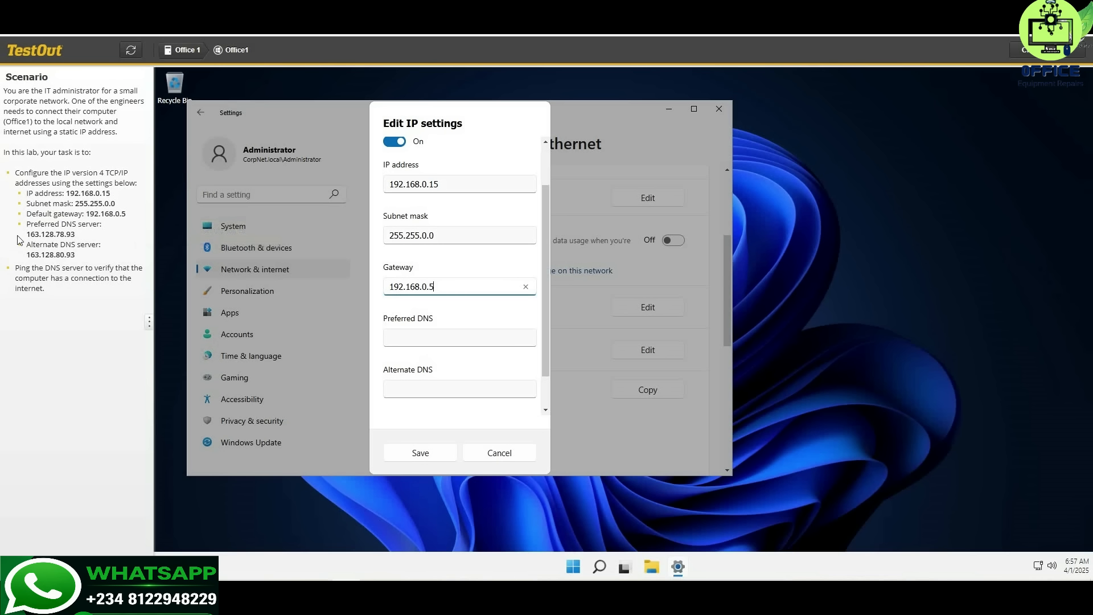
# Step: Set the preferred DNS to 163.128.78.93 and the alternate DNS to 163.128.80.93, and save the IP settings
pyautogui.moveTo(27, 235); pyautogui.dragTo(74, 237)
pyautogui.hotkey('ctrl', 'c')
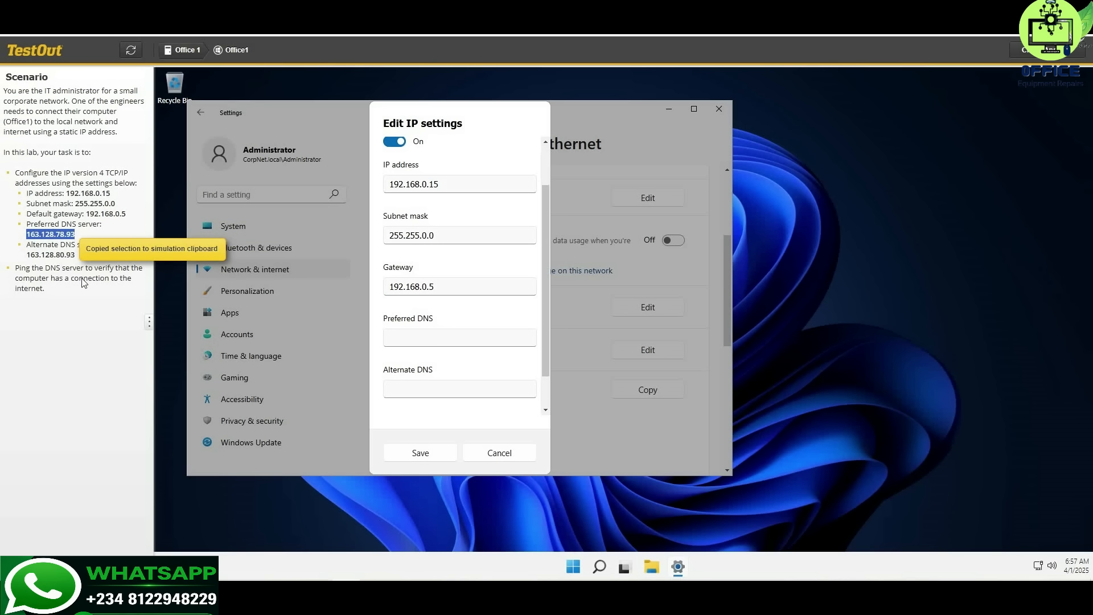
pyautogui.click(400, 340)
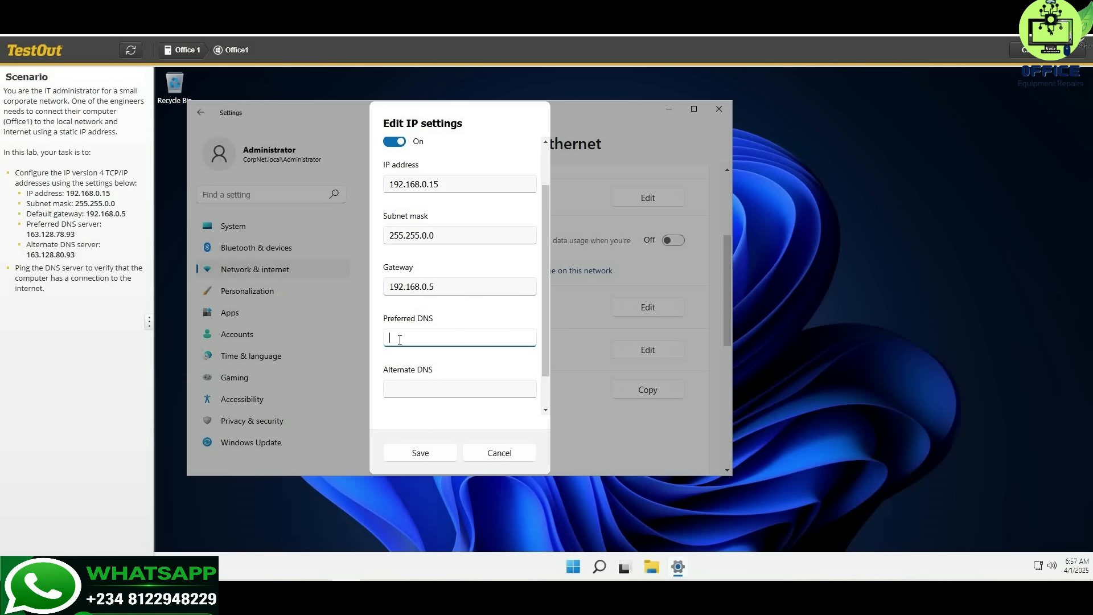
pyautogui.hotkey('ctrl', 'v')
pyautogui.moveTo(27, 256); pyautogui.dragTo(75, 259)
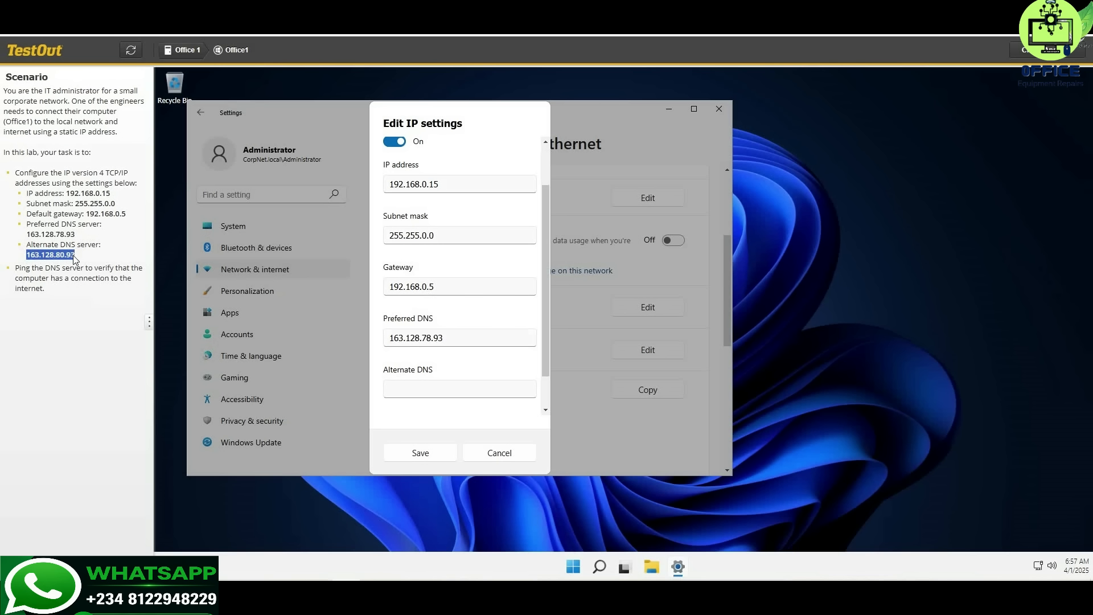
pyautogui.click(423, 392)
pyautogui.hotkey('ctrl', 'v')
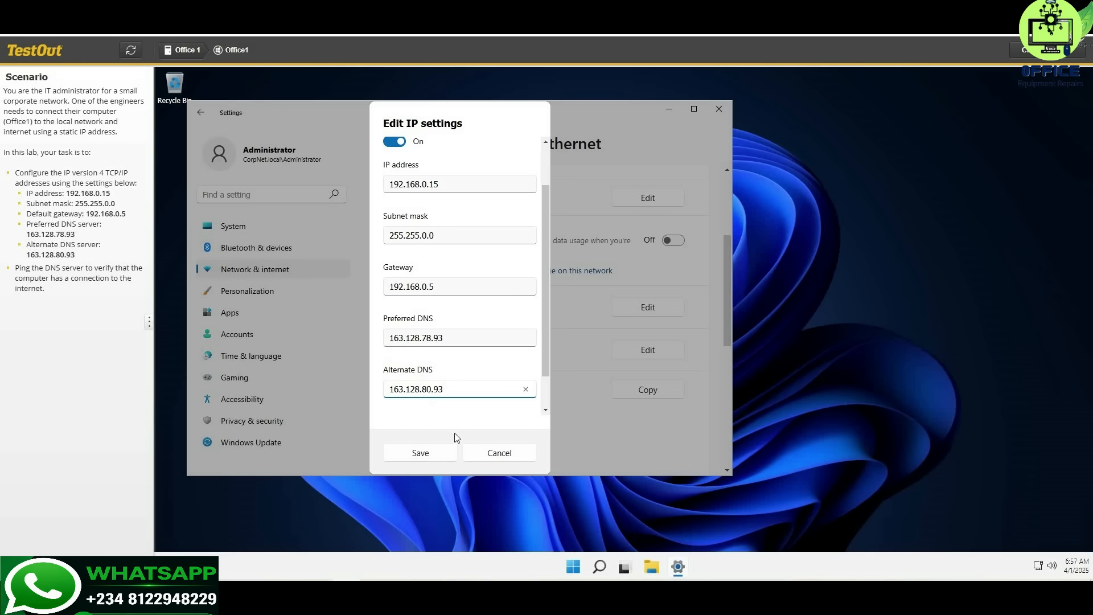
pyautogui.click(432, 457)
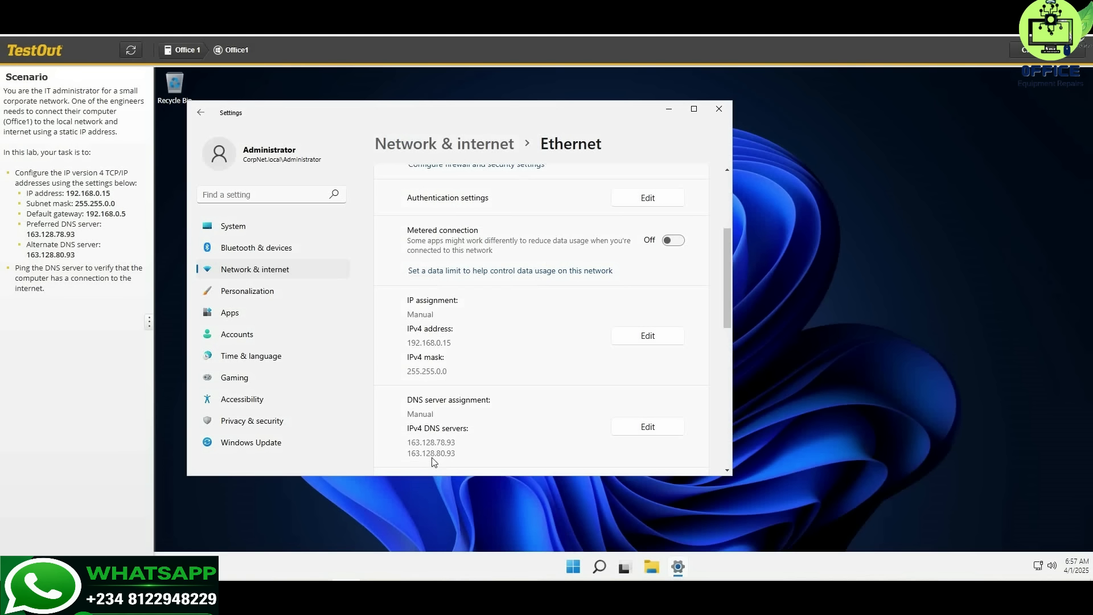
# Step: Review the remaining Ethernet connection details and minimize the Settings window
pyautogui.scroll(-4, 543, 418)
pyautogui.scroll(-4, 545, 419)
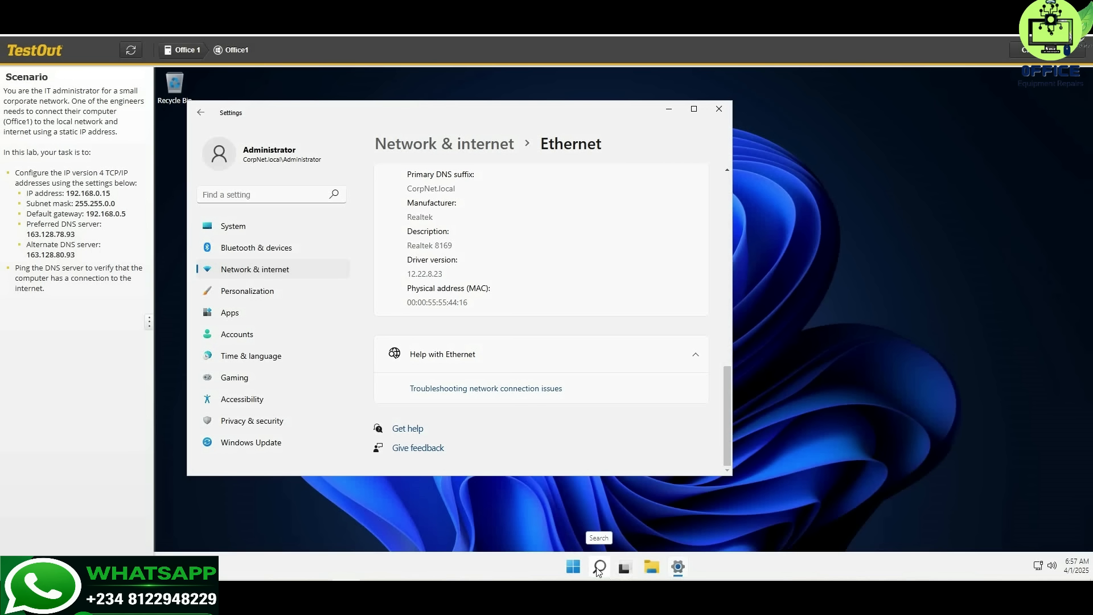
pyautogui.click(673, 109)
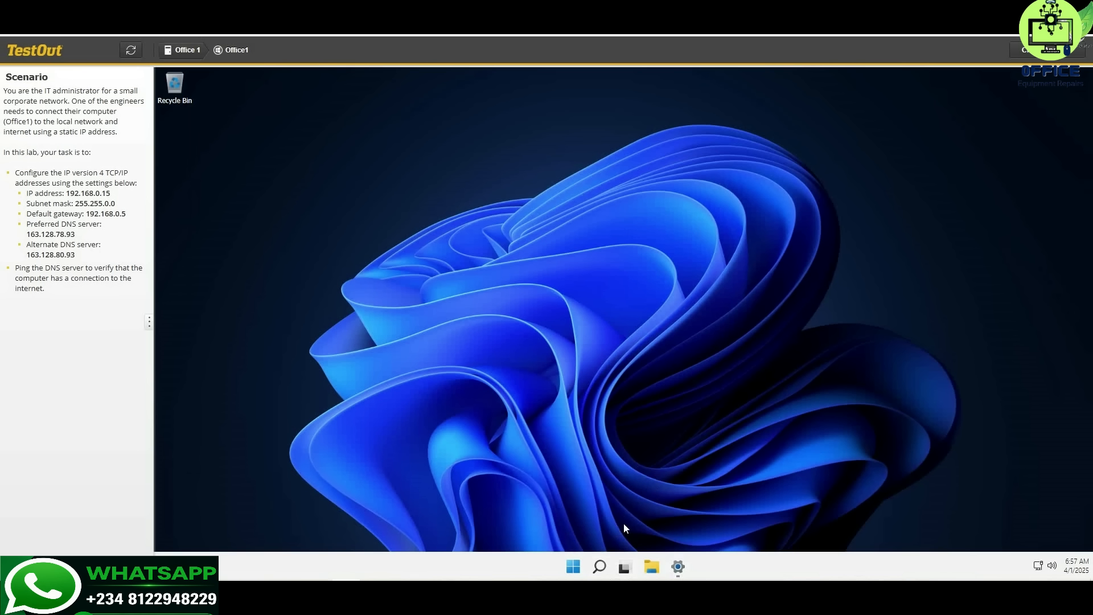
# Step: Open Windows PowerShell and dock its window at full height along the desktop's left side
pyautogui.click(599, 566)
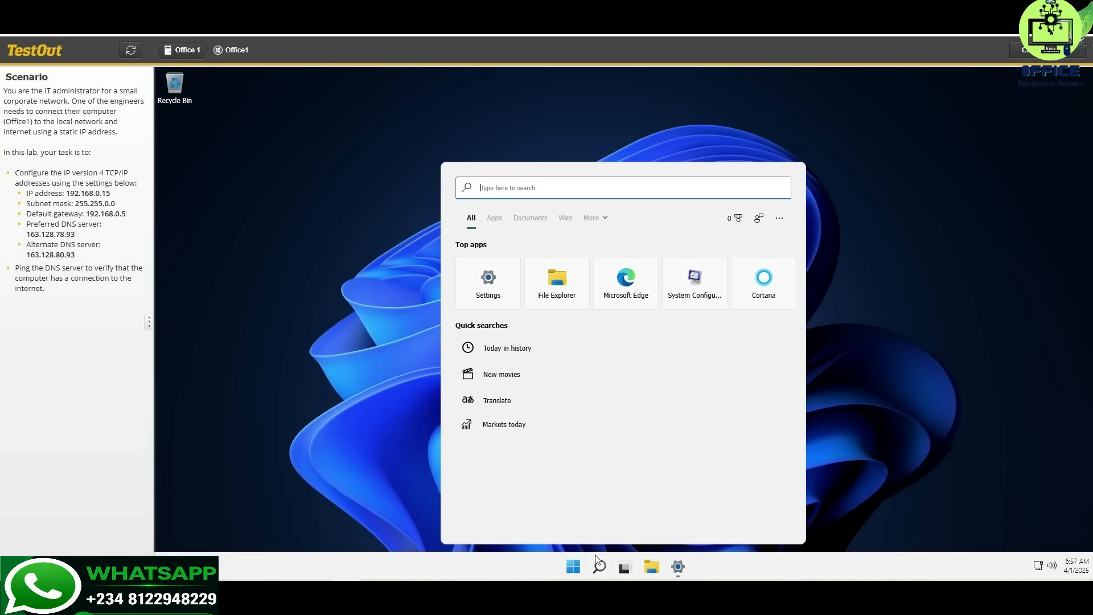
pyautogui.write('powe')
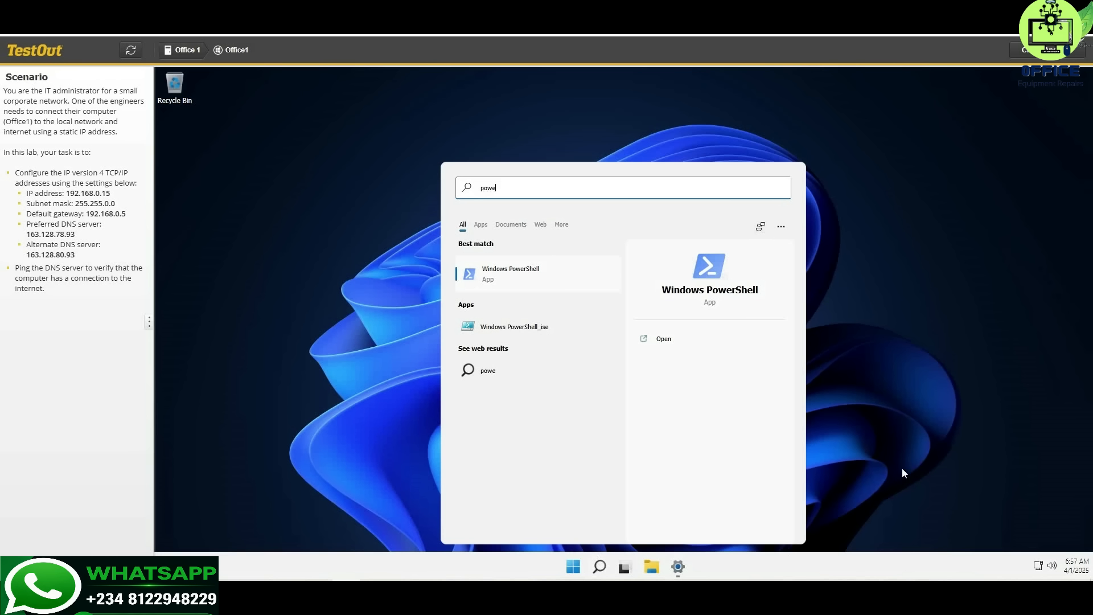
pyautogui.click(656, 340)
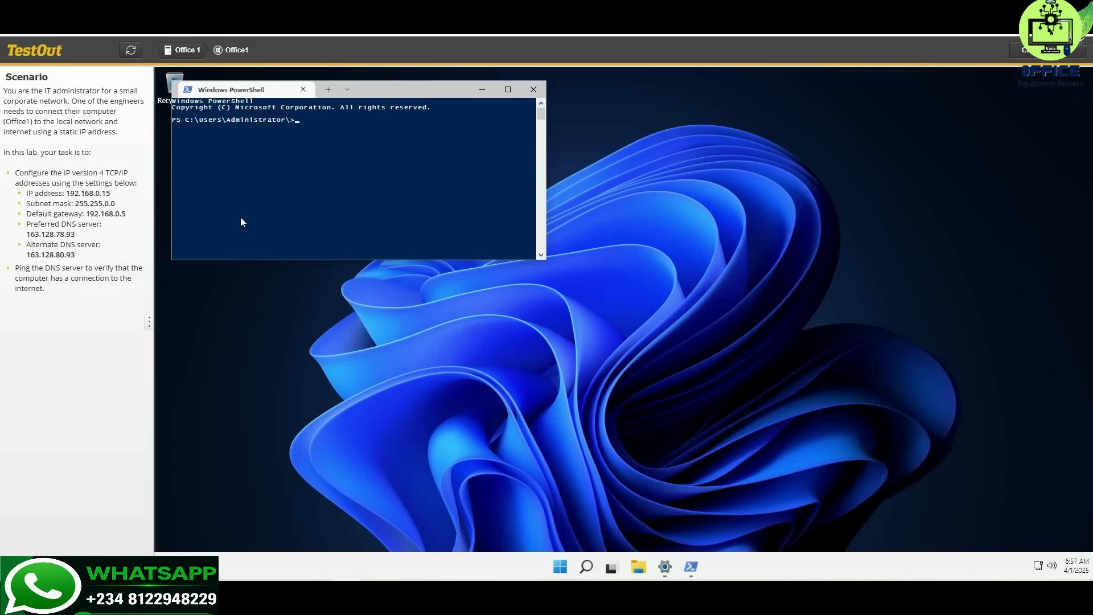
pyautogui.click(501, 88)
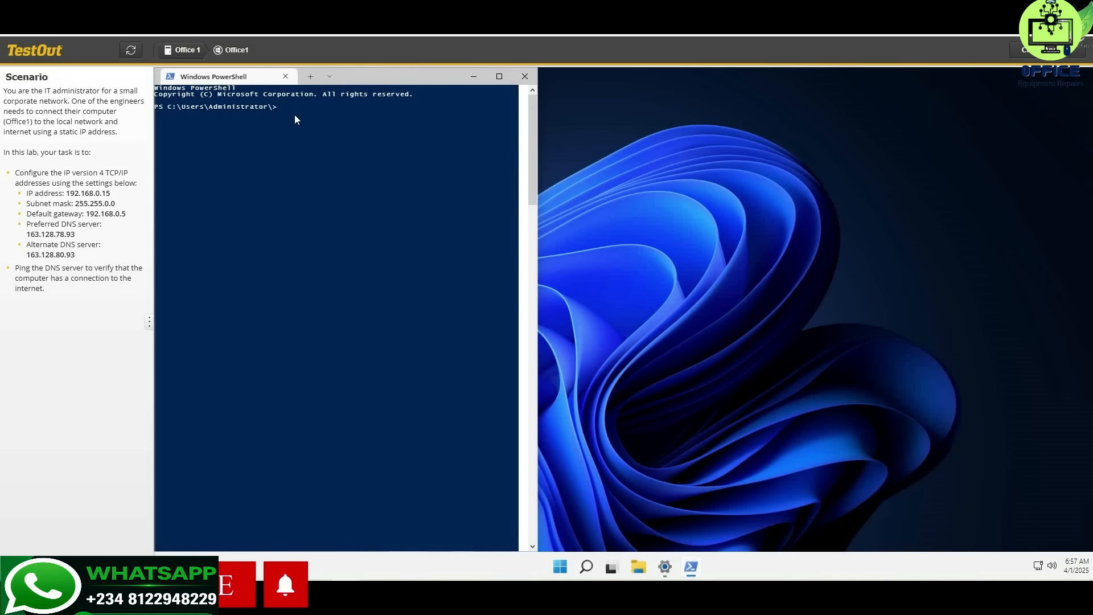
# Step: Ping the preferred DNS server at 163.128.78.93 and check the lab answers
pyautogui.write('ping')
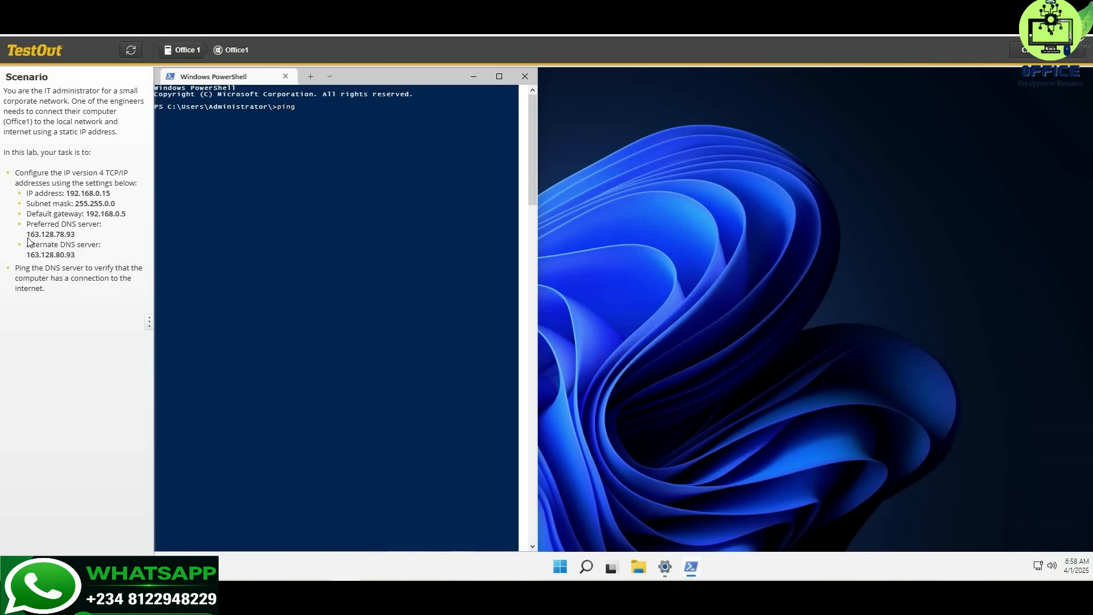
pyautogui.write('163.12')
pyautogui.write('8.78.93')
pyautogui.press('Return')
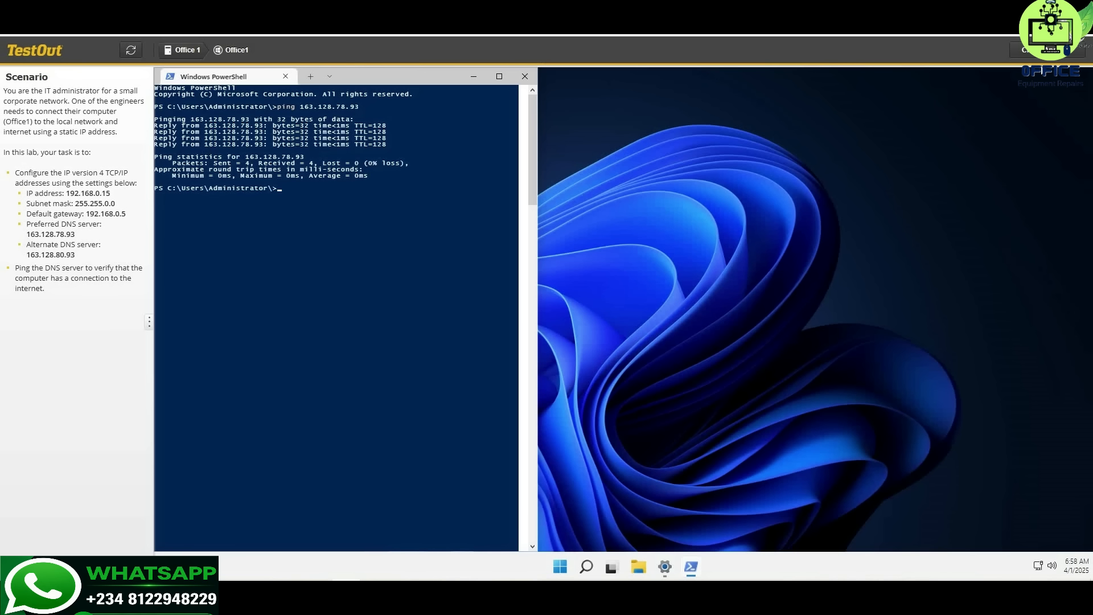
pyautogui.click(1045, 50)
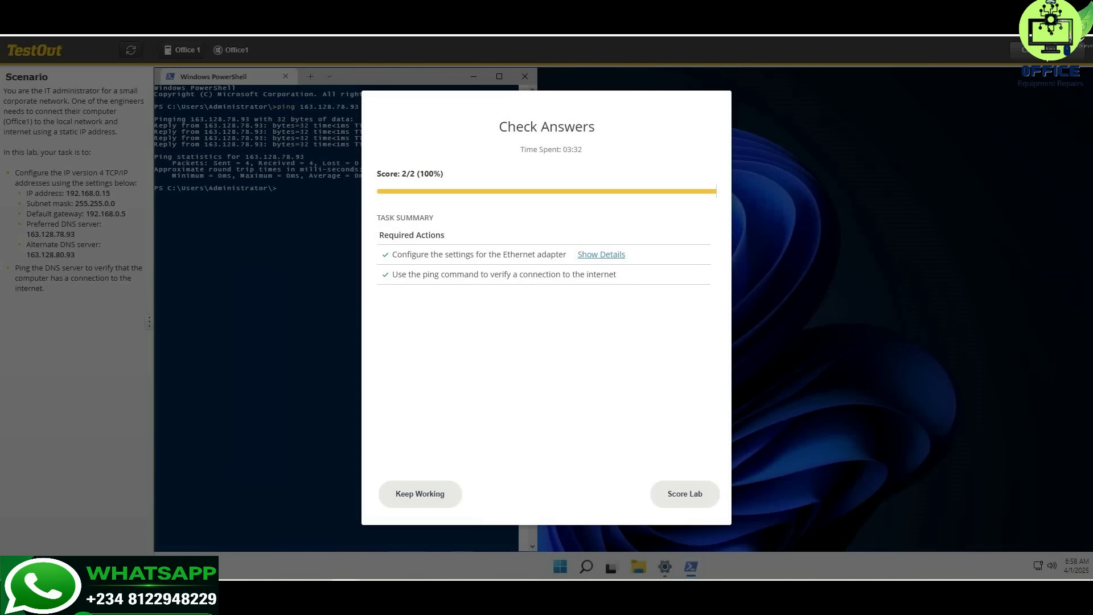